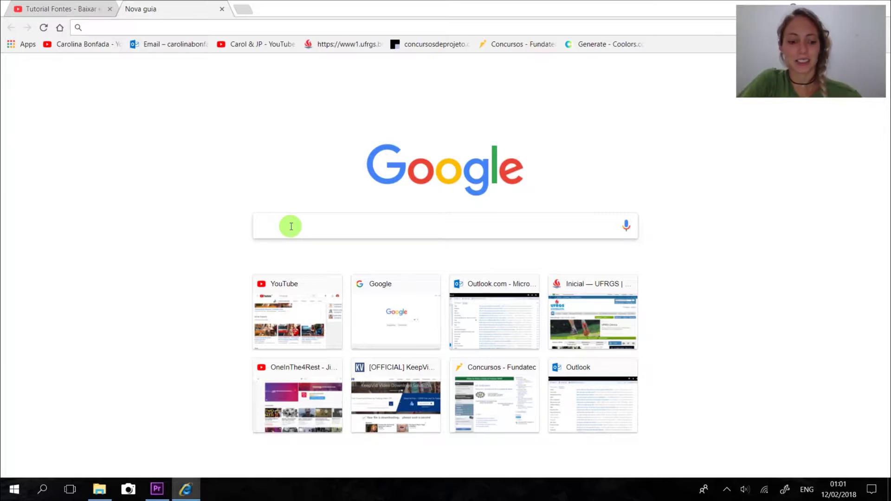
{"action": "type", "text": "dafon"}
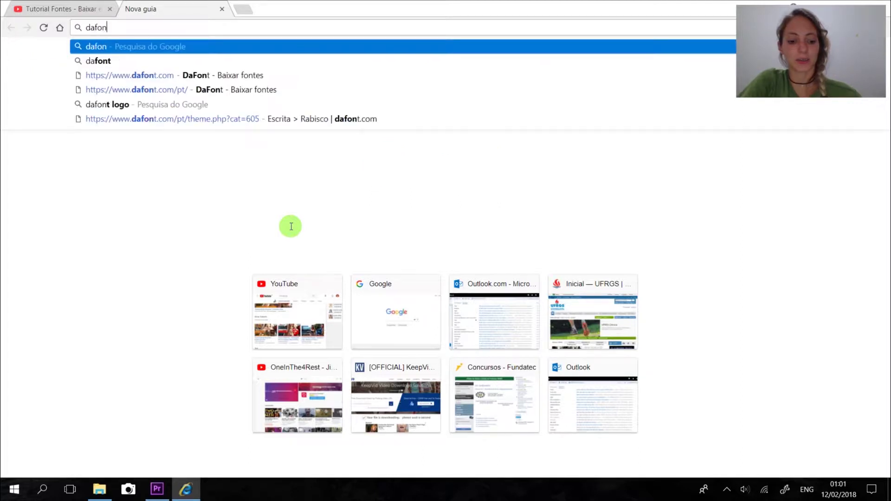
{"action": "type", "text": "t"}
- Run a Google search for 'dafont' to find the DaFont website
{"action": "key", "text": "Return"}
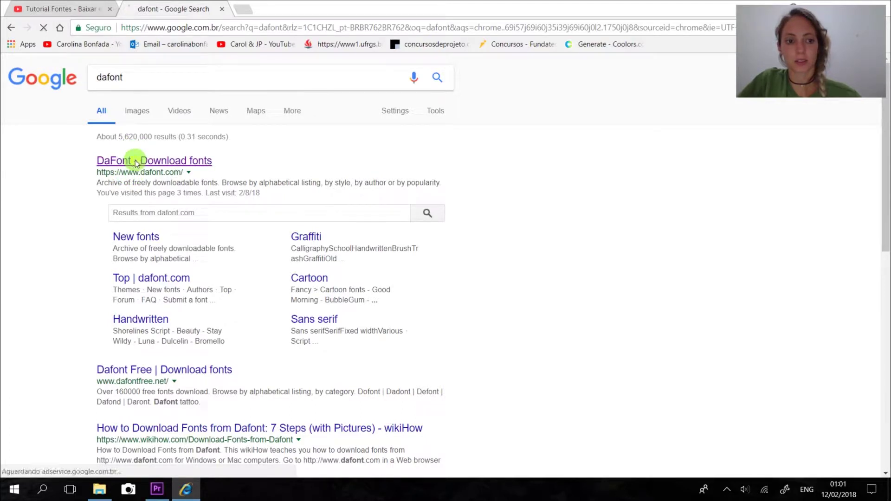
- Visit DaFont from the results and browse the Gothic Medieval, Script School and Script Trash categories
{"action": "left_click", "coordinate": [136, 161]}
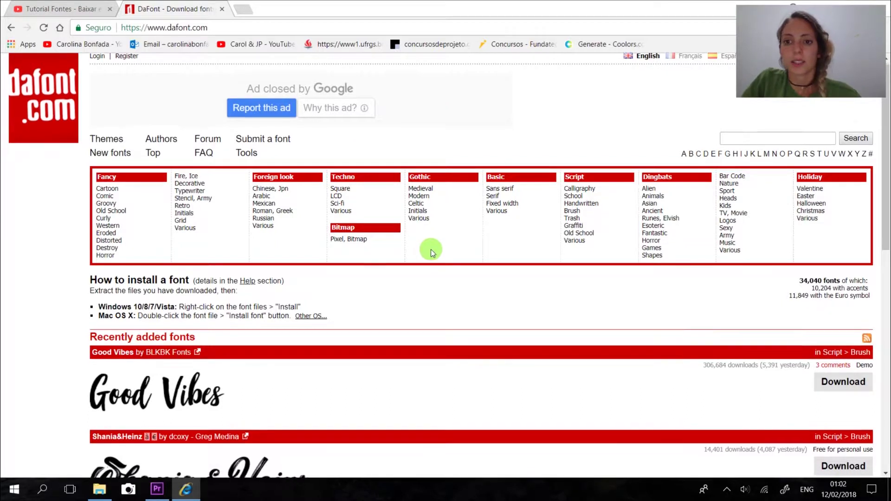
{"action": "scroll", "coordinate": [431, 249], "scroll_direction": "down", "scroll_amount": 3}
{"action": "scroll", "coordinate": [253, 302], "scroll_direction": "down", "scroll_amount": 2}
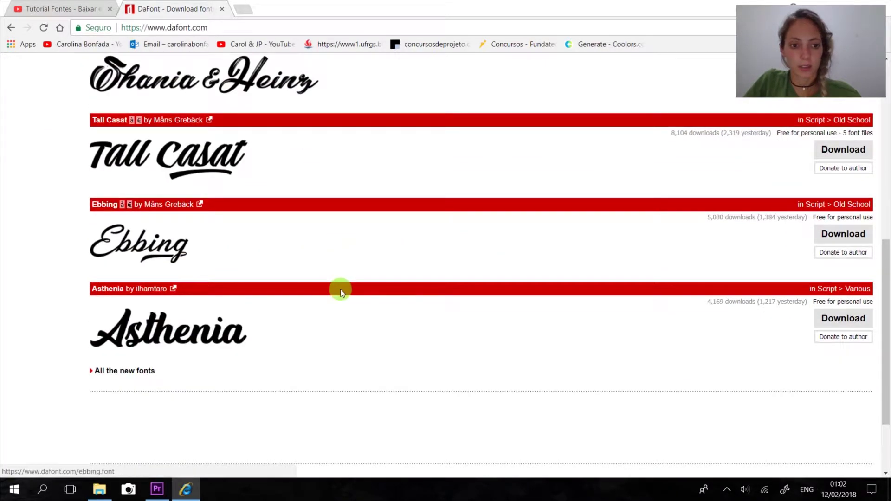
{"action": "scroll", "coordinate": [477, 335], "scroll_direction": "up", "scroll_amount": 2}
{"action": "scroll", "coordinate": [492, 344], "scroll_direction": "up", "scroll_amount": 3}
{"action": "scroll", "coordinate": [446, 206], "scroll_direction": "up", "scroll_amount": 1}
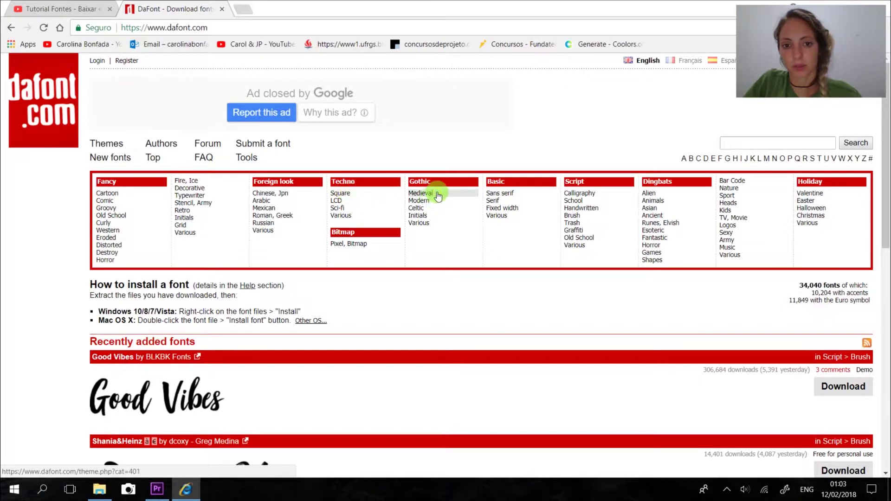
{"action": "left_click", "coordinate": [421, 193]}
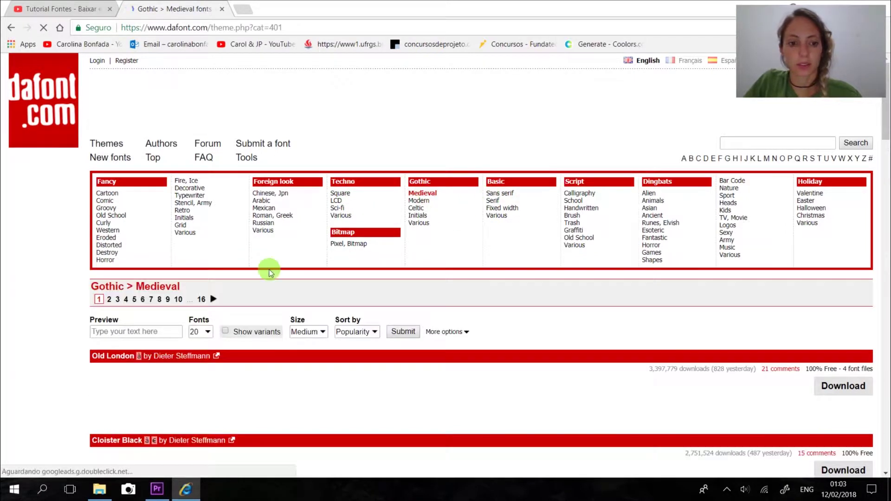
{"action": "scroll", "coordinate": [269, 273], "scroll_direction": "down", "scroll_amount": 4}
{"action": "scroll", "coordinate": [289, 208], "scroll_direction": "up", "scroll_amount": 4}
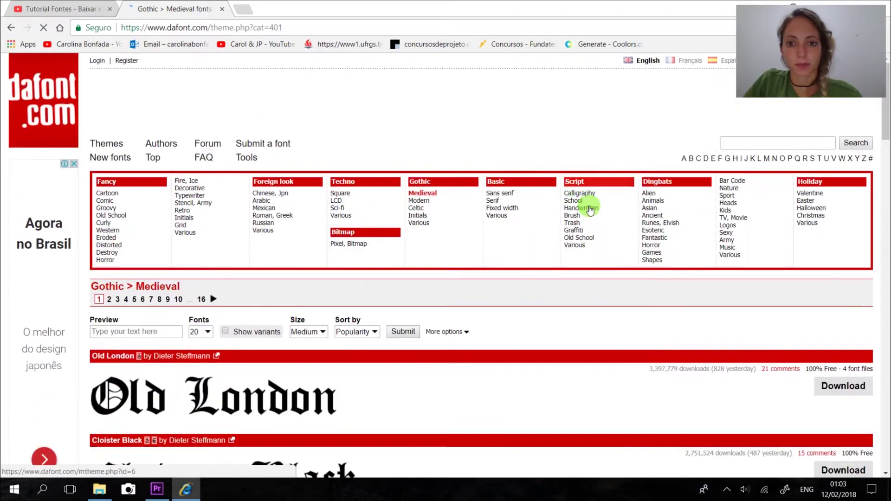
{"action": "left_click", "coordinate": [573, 201]}
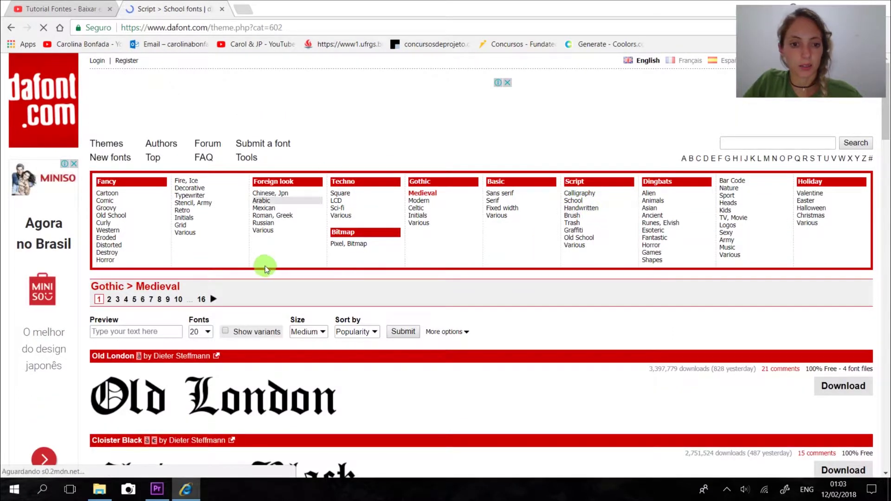
{"action": "scroll", "coordinate": [265, 261], "scroll_direction": "down", "scroll_amount": 3}
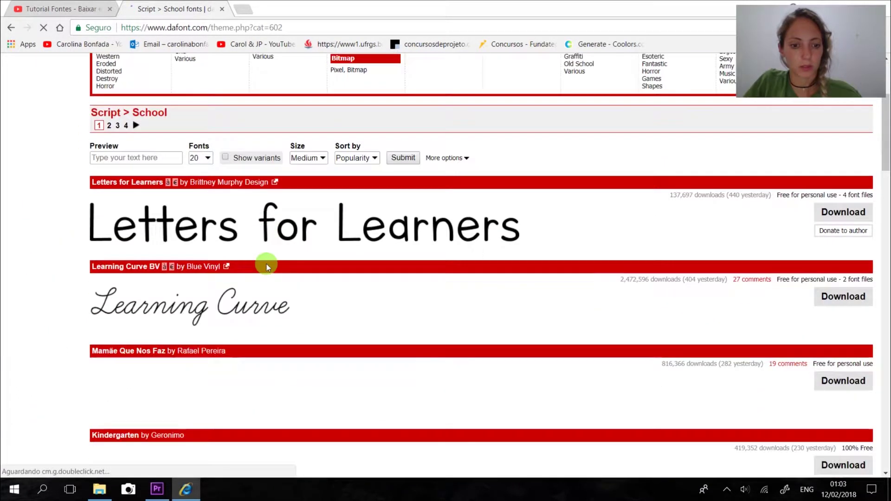
{"action": "scroll", "coordinate": [265, 261], "scroll_direction": "up", "scroll_amount": 3}
{"action": "left_click", "coordinate": [573, 224]}
- Search DaFont for 'architect' to list the matching fonts
{"action": "left_click", "coordinate": [750, 142]}
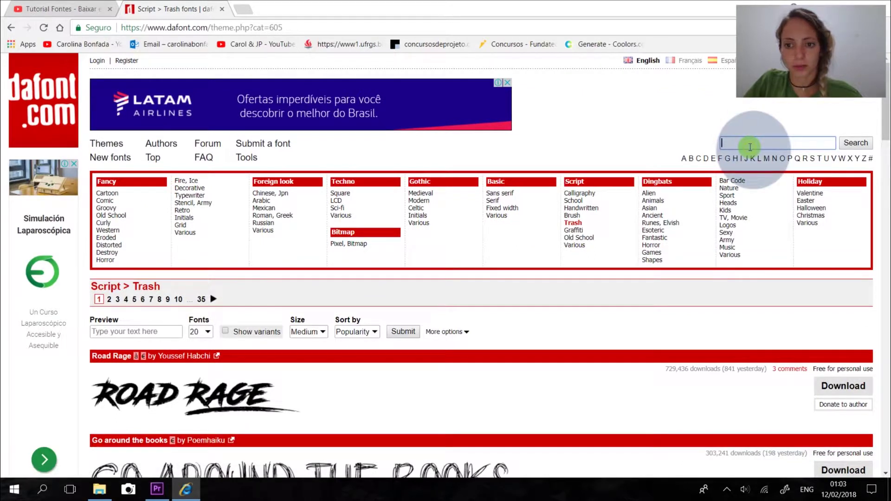
{"action": "type", "text": "ar"}
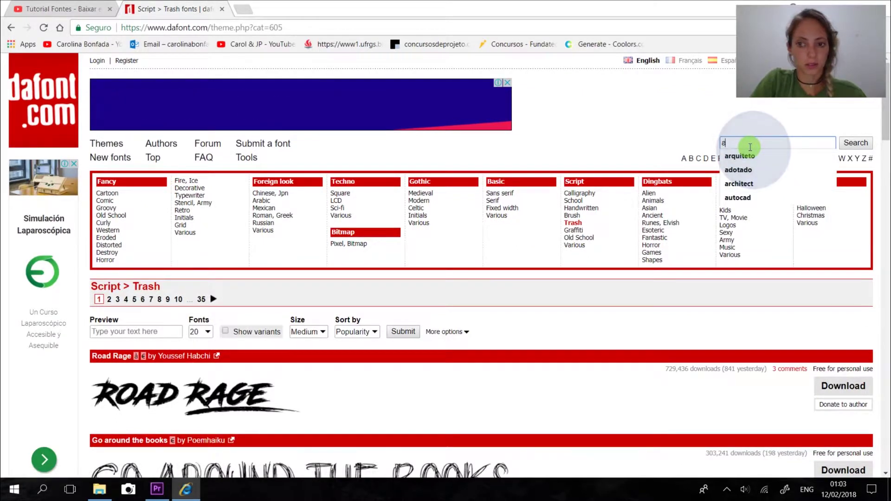
{"action": "type", "text": "chitect"}
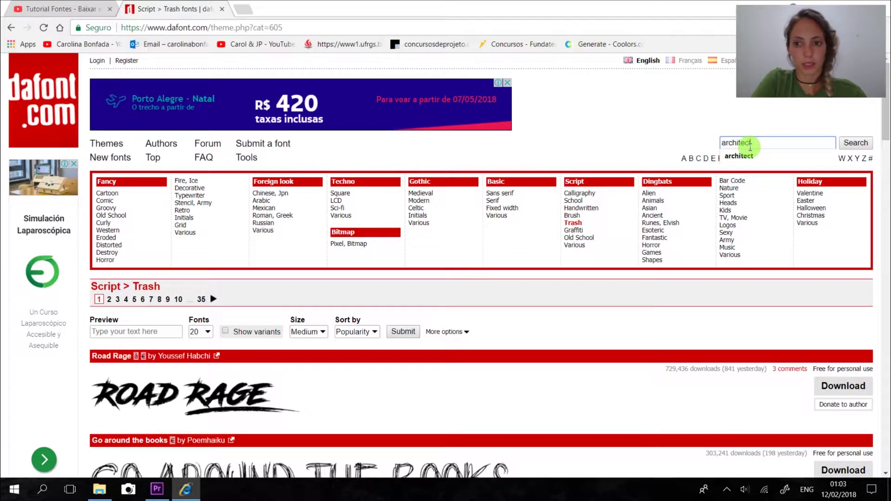
{"action": "key", "text": "Return"}
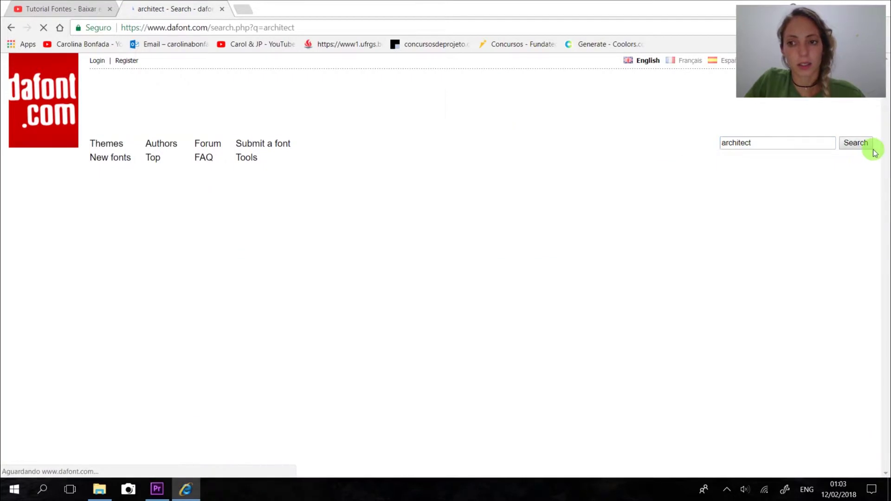
{"action": "scroll", "coordinate": [453, 231], "scroll_direction": "down", "scroll_amount": 1}
{"action": "scroll", "coordinate": [453, 230], "scroll_direction": "down", "scroll_amount": 2}
{"action": "scroll", "coordinate": [483, 216], "scroll_direction": "down", "scroll_amount": 2}
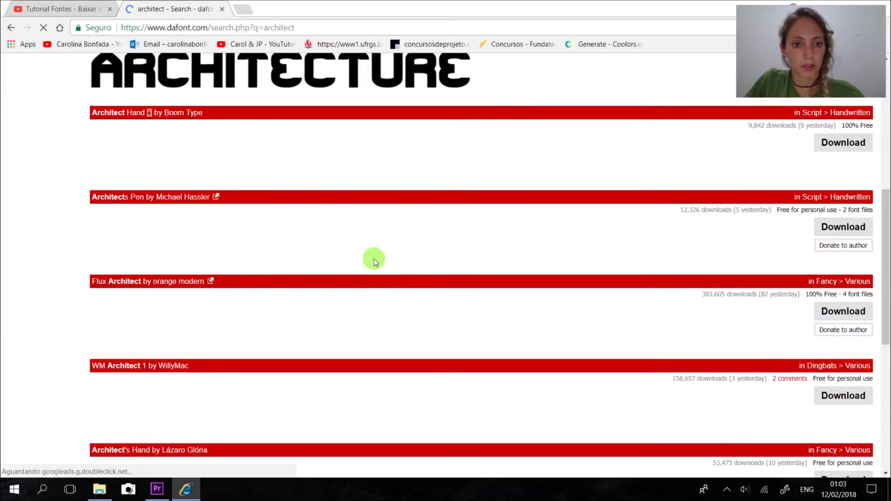
{"action": "scroll", "coordinate": [303, 139], "scroll_direction": "up", "scroll_amount": 2}
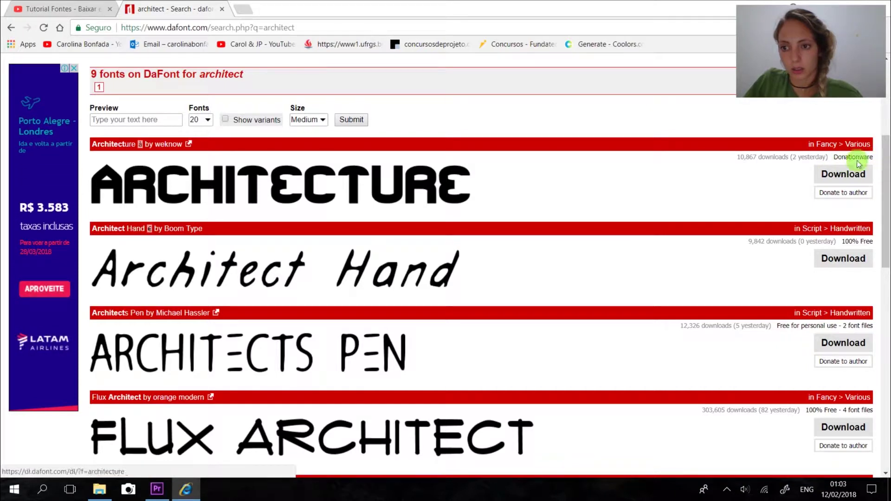
{"action": "scroll", "coordinate": [575, 302], "scroll_direction": "down", "scroll_amount": 2}
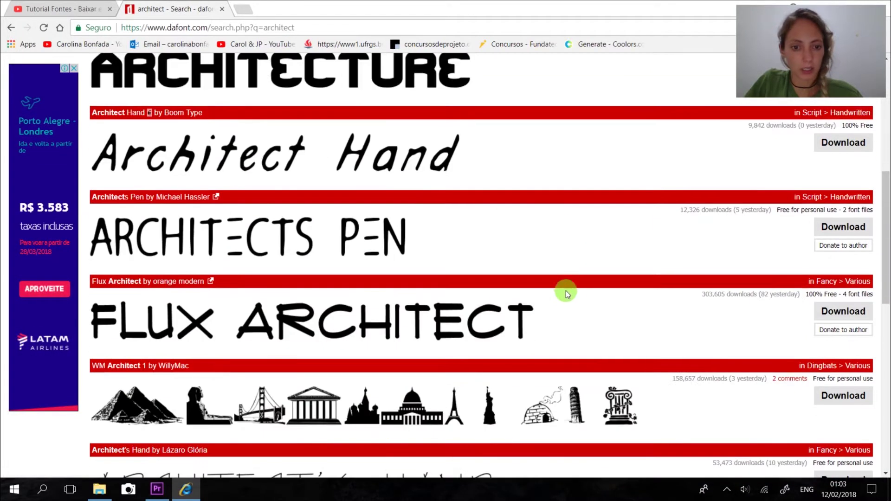
{"action": "scroll", "coordinate": [558, 280], "scroll_direction": "down", "scroll_amount": 1}
{"action": "scroll", "coordinate": [558, 308], "scroll_direction": "down", "scroll_amount": 1}
{"action": "scroll", "coordinate": [557, 310], "scroll_direction": "down", "scroll_amount": 1}
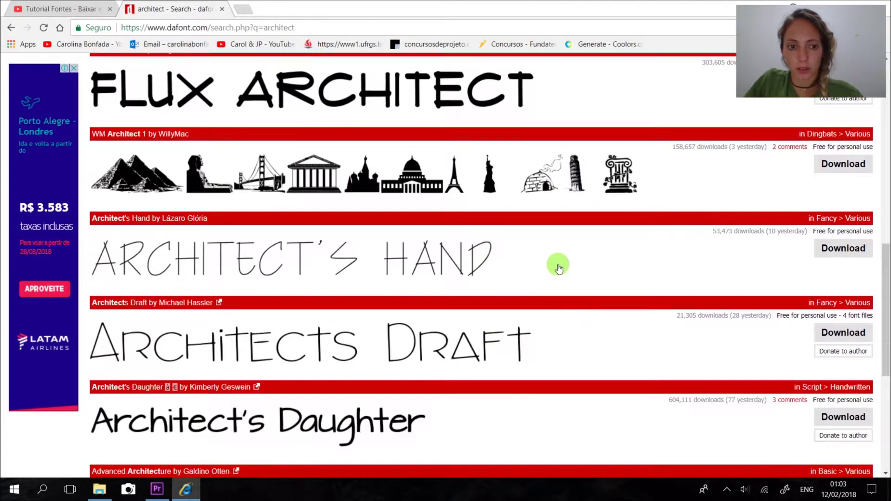
{"action": "scroll", "coordinate": [558, 268], "scroll_direction": "down", "scroll_amount": 1}
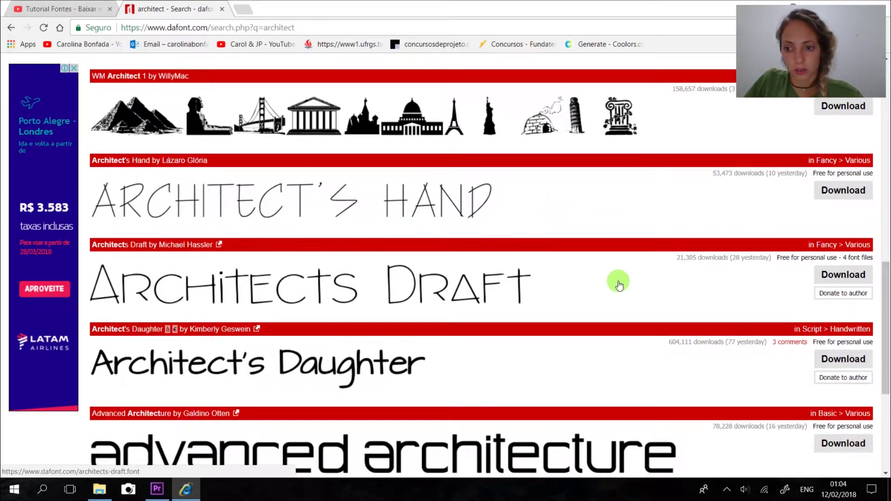
{"action": "scroll", "coordinate": [618, 284], "scroll_direction": "up", "scroll_amount": 5}
{"action": "scroll", "coordinate": [619, 284], "scroll_direction": "up", "scroll_amount": 1}
{"action": "scroll", "coordinate": [619, 285], "scroll_direction": "up", "scroll_amount": 1}
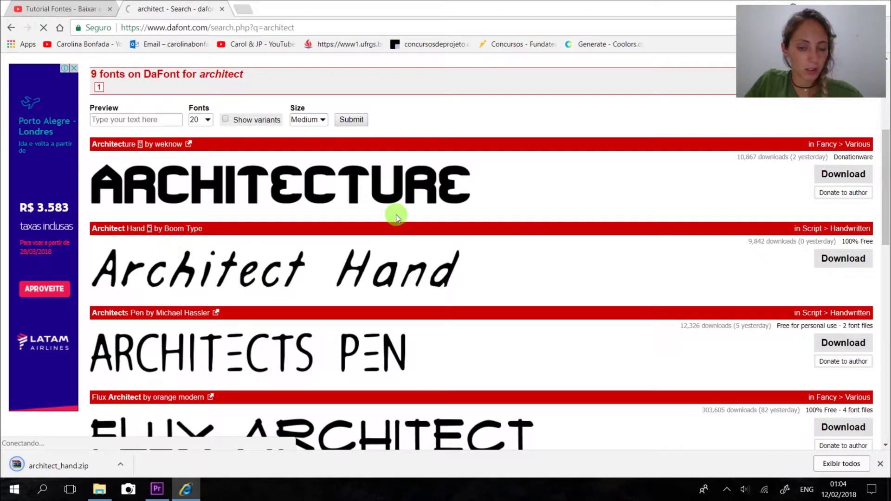
- View the Architect Hand font page and render its preview with a suggested custom name
{"action": "left_click", "coordinate": [143, 271]}
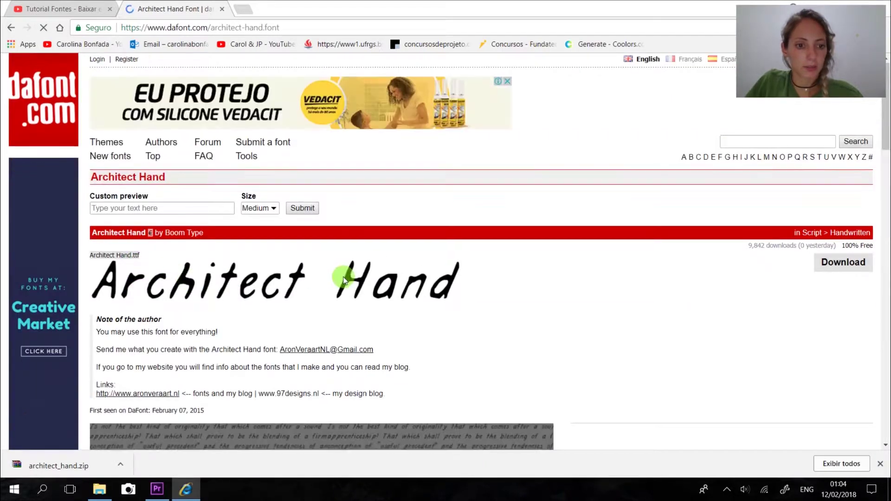
{"action": "scroll", "coordinate": [215, 241], "scroll_direction": "down", "scroll_amount": 5}
{"action": "scroll", "coordinate": [304, 275], "scroll_direction": "down", "scroll_amount": 3}
{"action": "scroll", "coordinate": [240, 271], "scroll_direction": "down", "scroll_amount": 4}
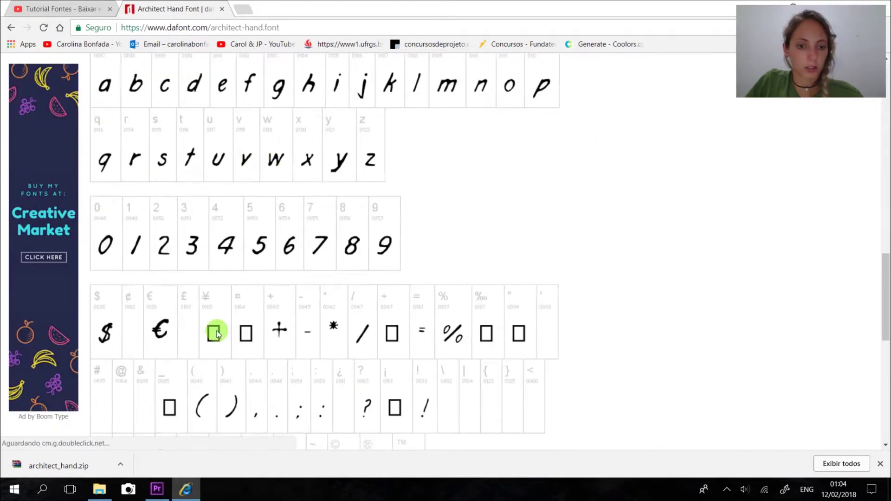
{"action": "scroll", "coordinate": [216, 332], "scroll_direction": "down", "scroll_amount": 1}
{"action": "scroll", "coordinate": [408, 269], "scroll_direction": "down", "scroll_amount": 1}
{"action": "scroll", "coordinate": [269, 272], "scroll_direction": "down", "scroll_amount": 4}
{"action": "scroll", "coordinate": [252, 354], "scroll_direction": "up", "scroll_amount": 10}
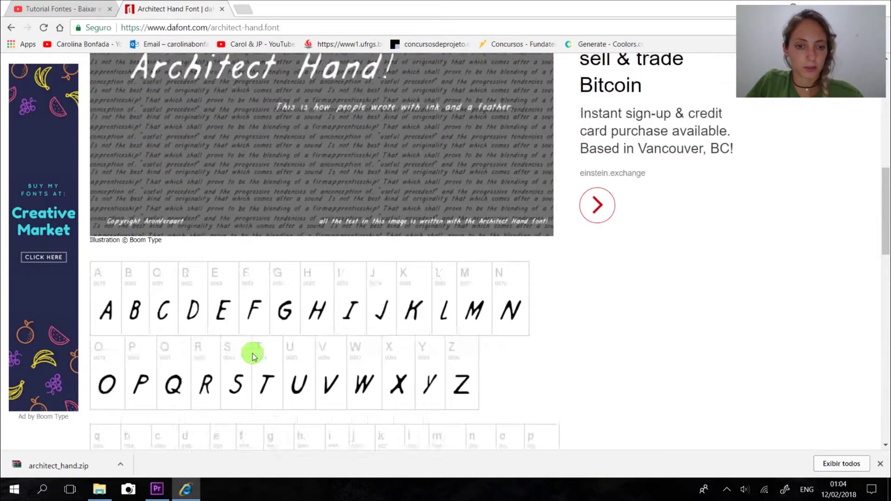
{"action": "scroll", "coordinate": [253, 355], "scroll_direction": "up", "scroll_amount": 4}
{"action": "scroll", "coordinate": [252, 354], "scroll_direction": "up", "scroll_amount": 4}
{"action": "left_click", "coordinate": [175, 205]}
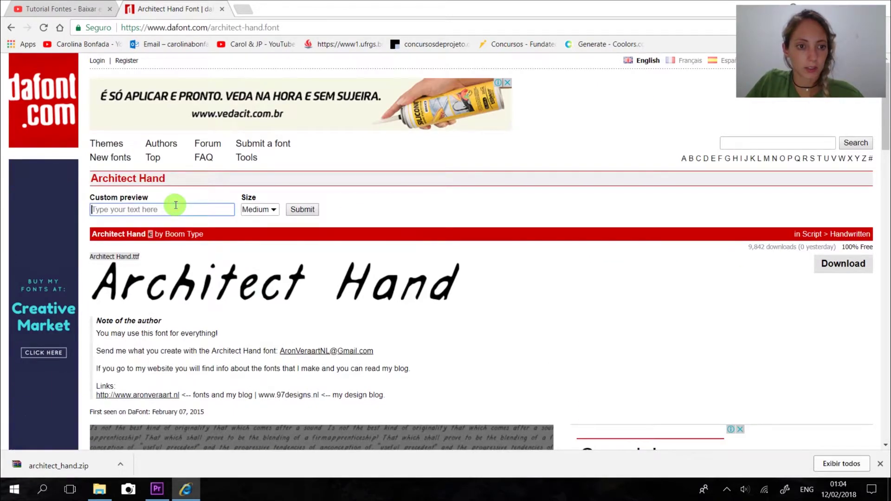
{"action": "type", "text": "Ca"}
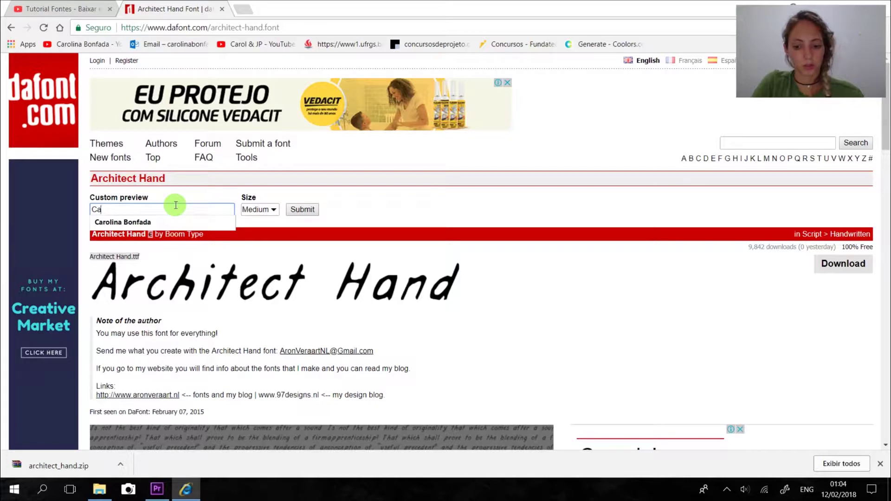
{"action": "key", "text": "Down"}
{"action": "key", "text": "Return"}
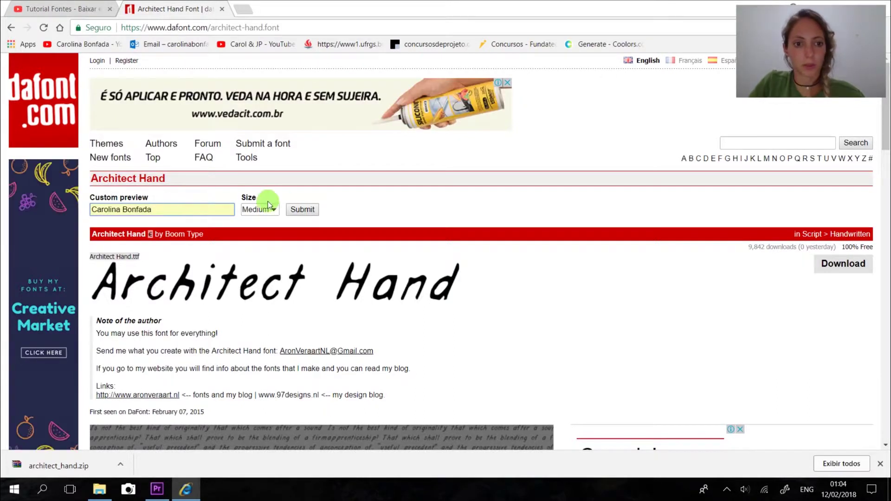
{"action": "left_click", "coordinate": [292, 211]}
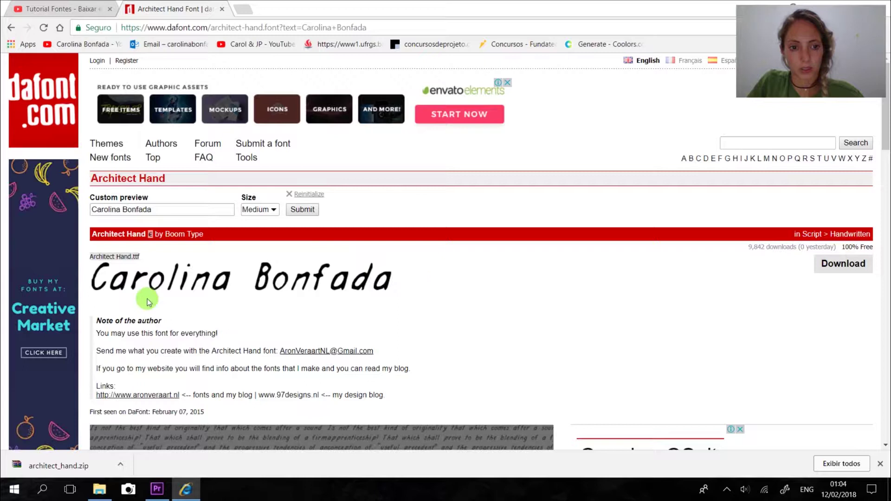
- Show the downloaded architect_hand.zip in its Downloads folder and bring up its actions
{"action": "right_click", "coordinate": [88, 465]}
{"action": "left_click", "coordinate": [154, 430]}
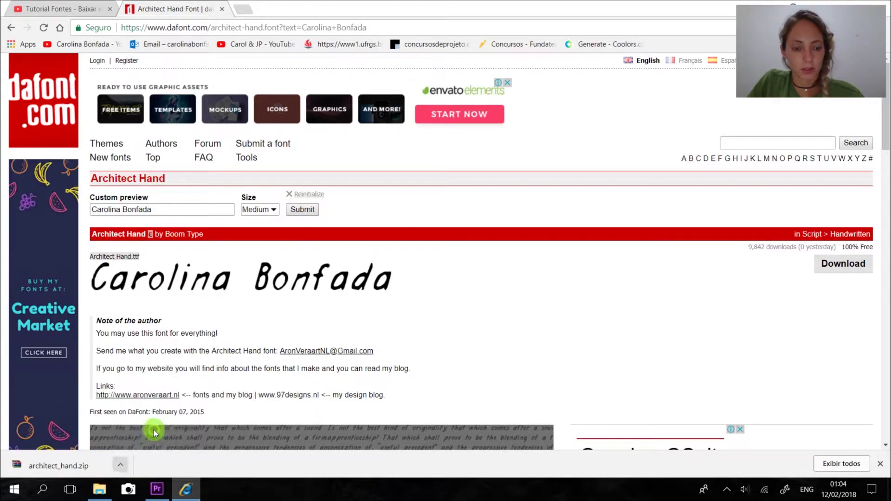
{"action": "right_click", "coordinate": [178, 76]}
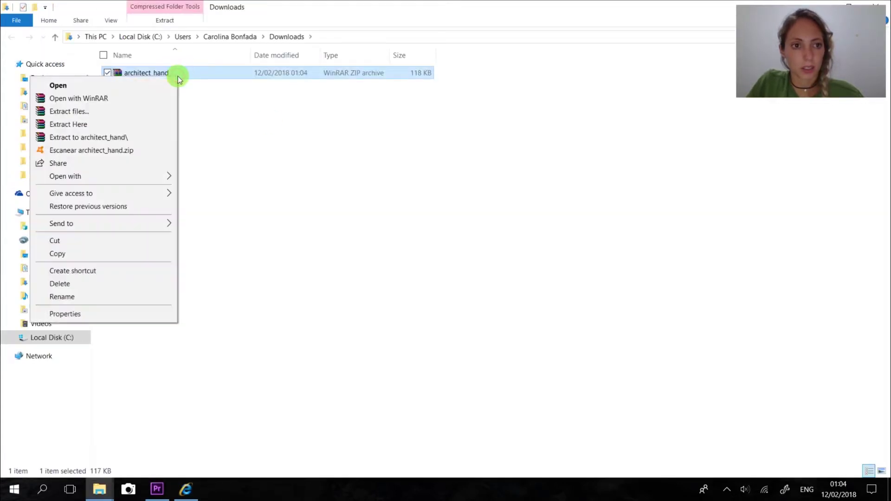
- Extract the zip into Downloads and view the Demo preview image
{"action": "left_click", "coordinate": [107, 127]}
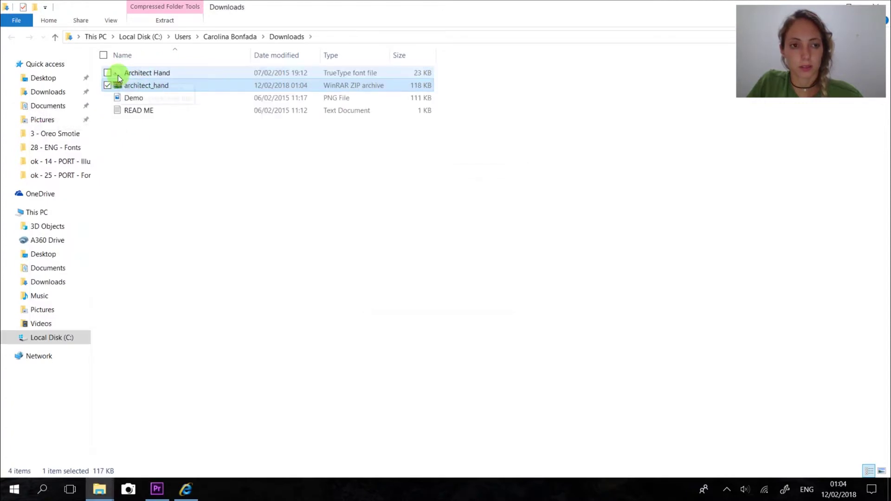
{"action": "left_click", "coordinate": [145, 135]}
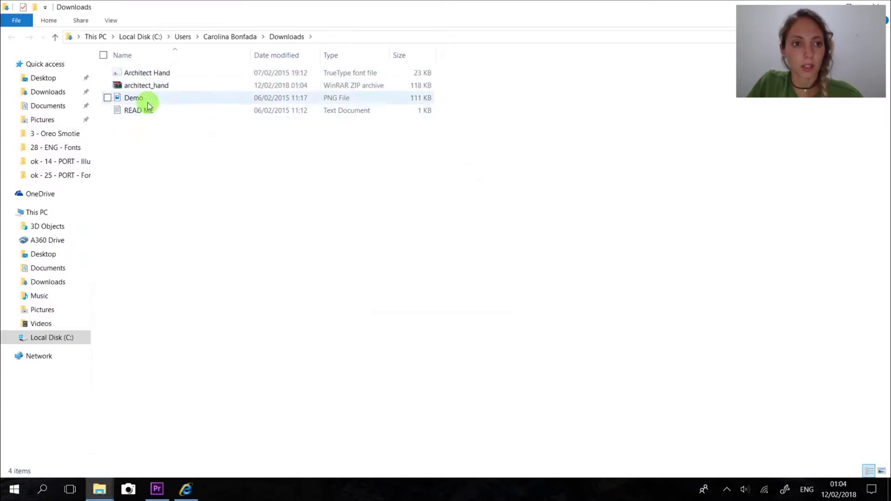
{"action": "left_click", "coordinate": [149, 102]}
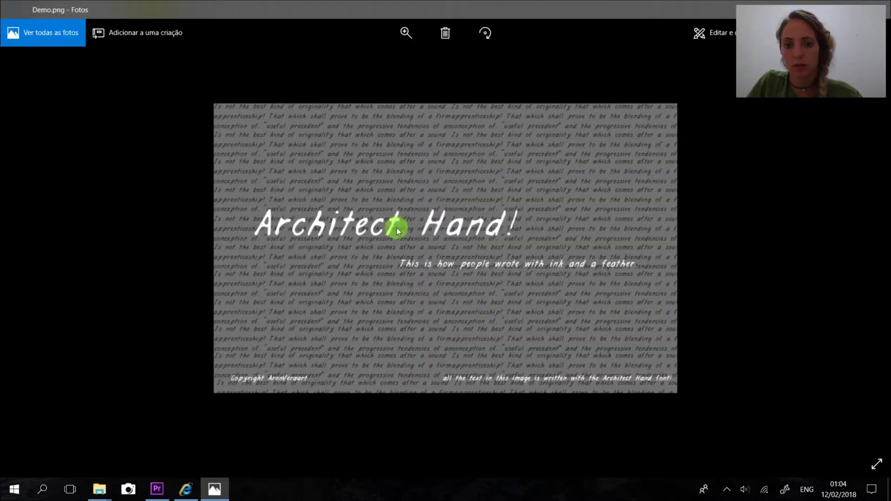
{"action": "key", "text": "alt+F4"}
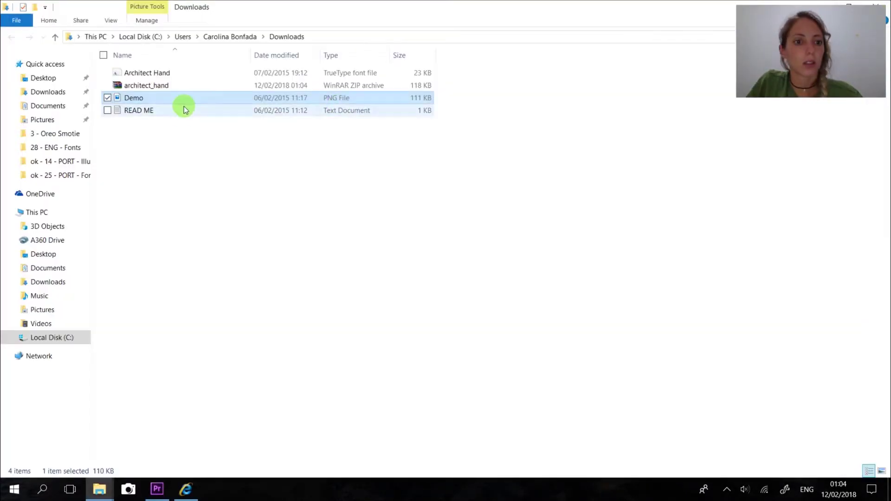
- Read the READ ME text, highlighting its closing lines, then close it
{"action": "left_click", "coordinate": [184, 115]}
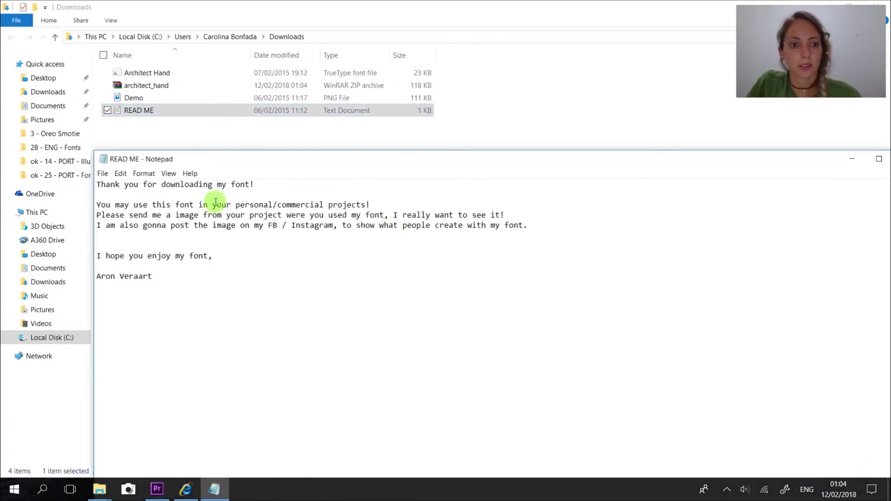
{"action": "mouse_move", "coordinate": [275, 171]}
{"action": "left_mouse_down"}
{"action": "mouse_move", "coordinate": [215, 111]}
{"action": "mouse_move", "coordinate": [230, 140]}
{"action": "left_mouse_up"}
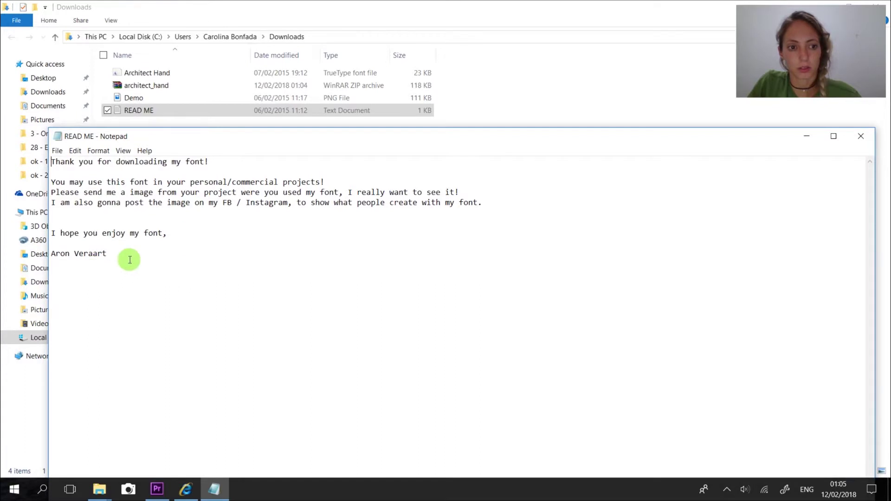
{"action": "left_click_drag", "start_coordinate": [129, 260], "coordinate": [60, 214]}
{"action": "left_click_drag", "start_coordinate": [289, 259], "coordinate": [222, 213]}
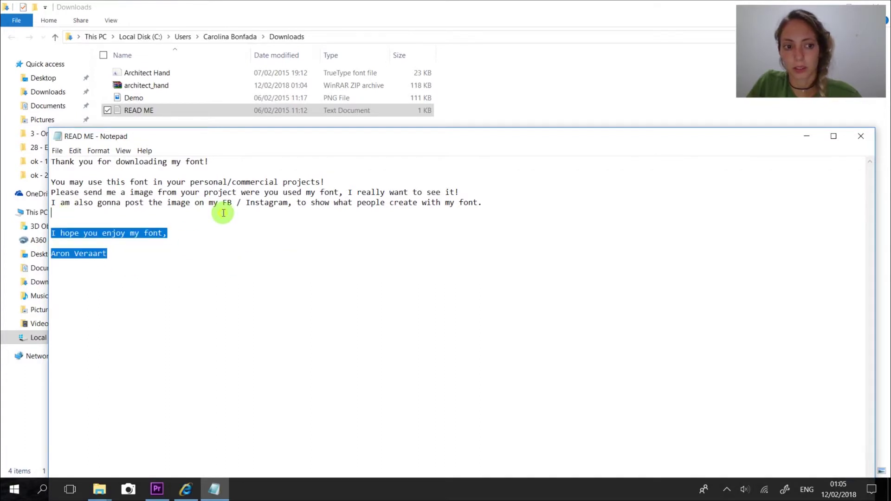
{"action": "left_click", "coordinate": [856, 136]}
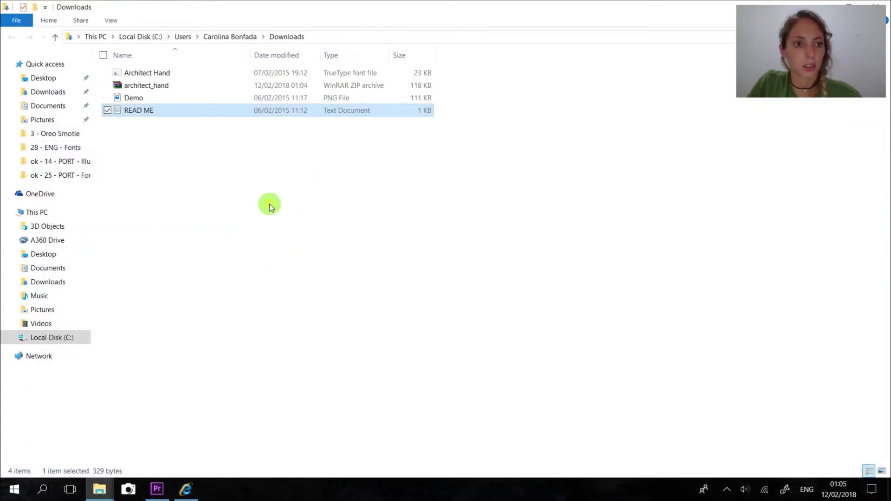
- Copy the Architect Hand font file and bring up Windows search
{"action": "double_click", "coordinate": [153, 74]}
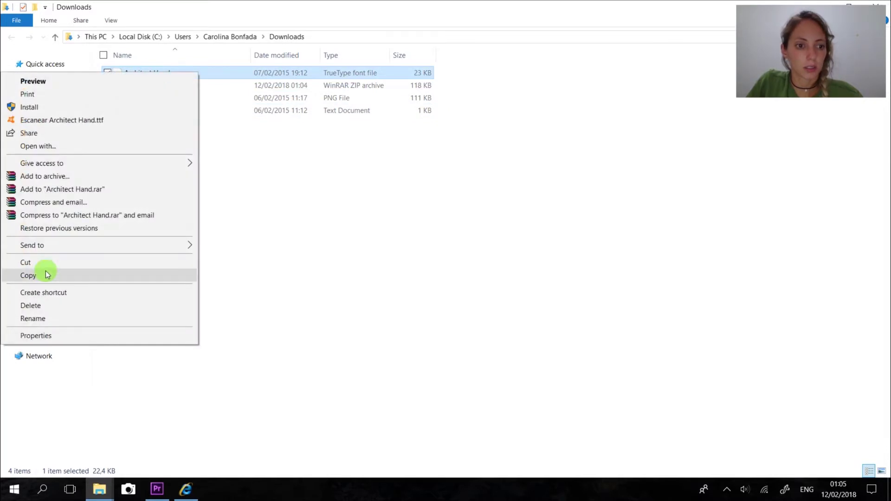
{"action": "left_click", "coordinate": [48, 265]}
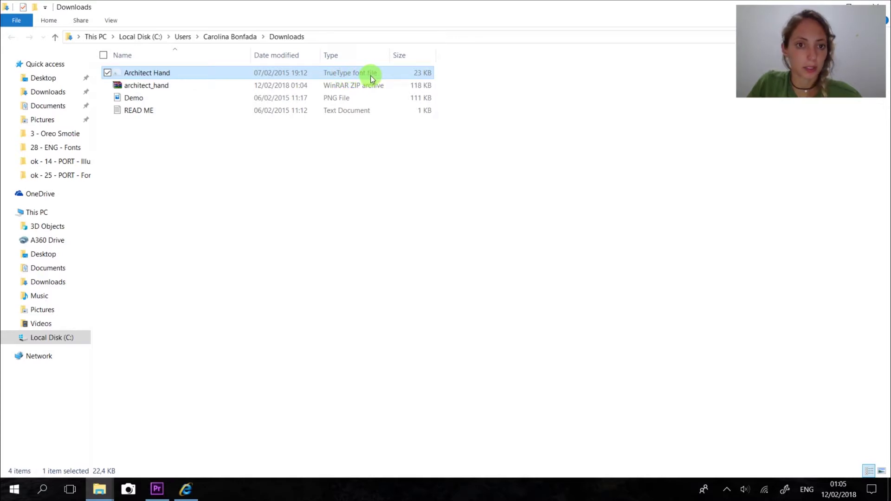
{"action": "left_click", "coordinate": [40, 494]}
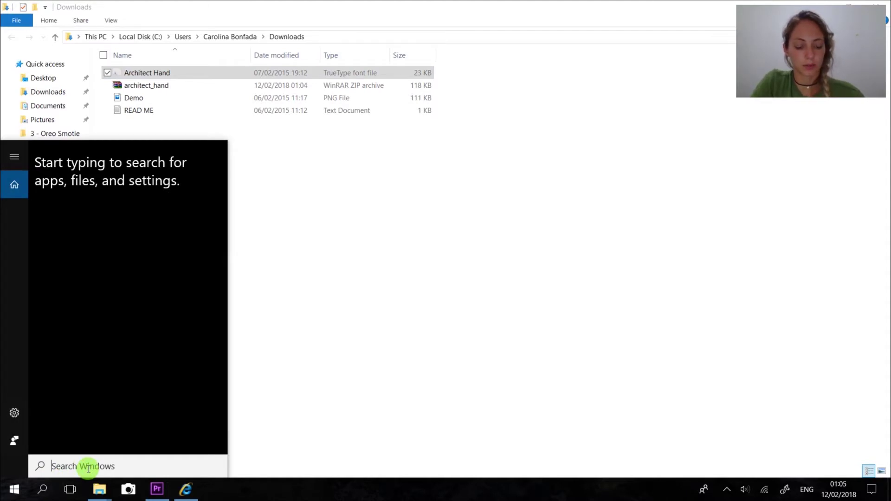
{"action": "type", "text": "font"}
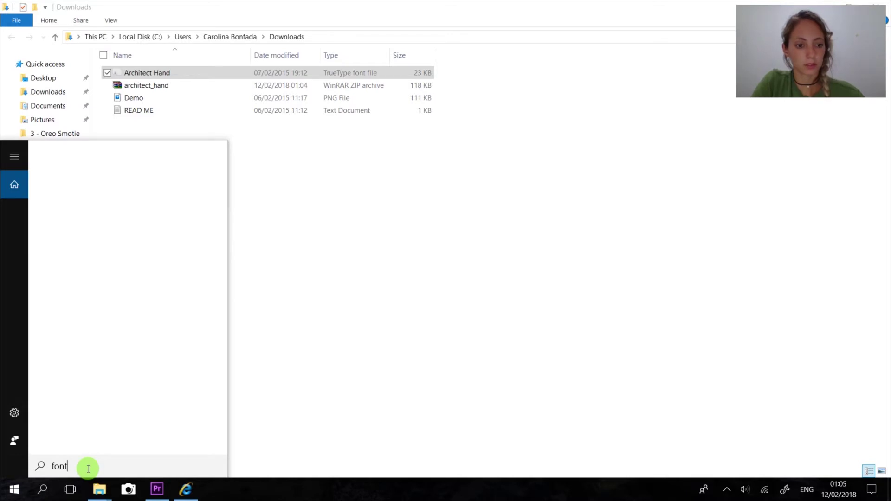
{"action": "type", "text": "s"}
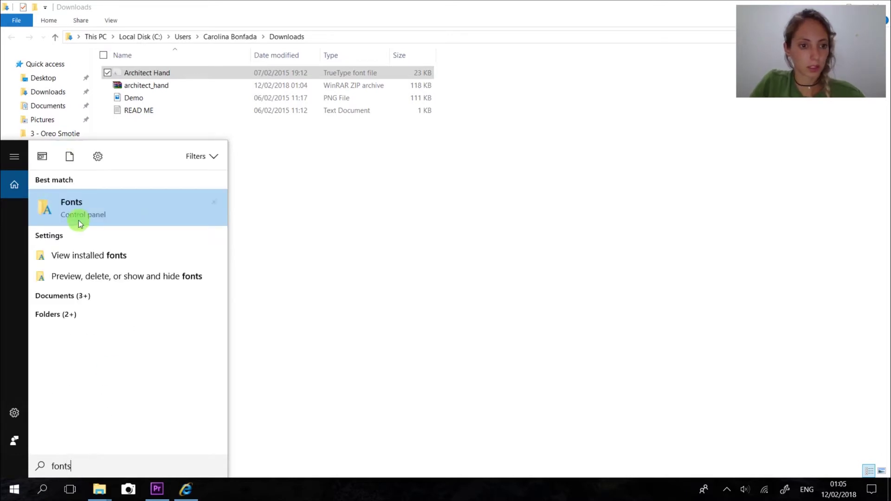
- Launch the Fonts control panel from the 'fonts' search results
{"action": "left_click", "coordinate": [78, 220]}
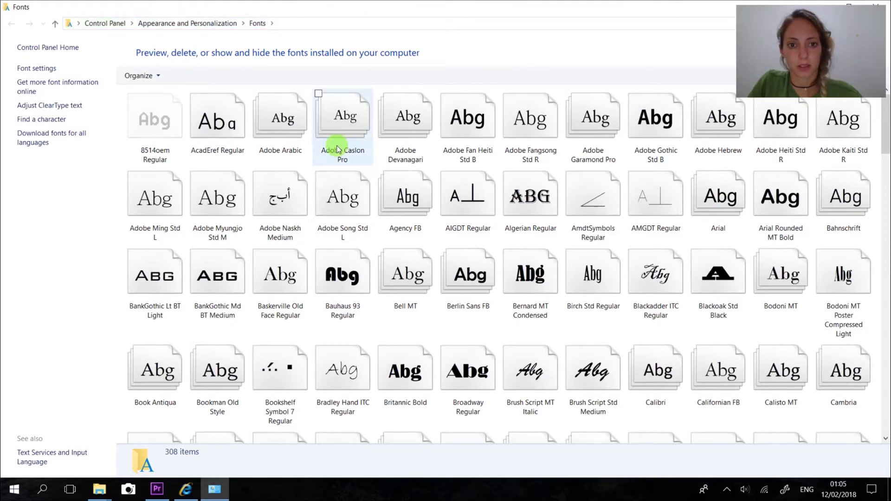
{"action": "scroll", "coordinate": [590, 247], "scroll_direction": "down", "scroll_amount": 3}
{"action": "scroll", "coordinate": [590, 248], "scroll_direction": "down", "scroll_amount": 3}
{"action": "scroll", "coordinate": [509, 318], "scroll_direction": "down", "scroll_amount": 5}
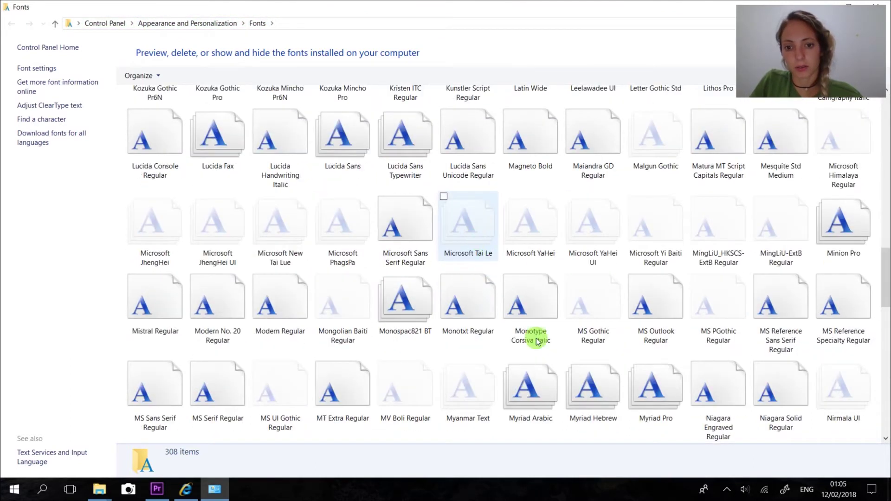
{"action": "scroll", "coordinate": [534, 338], "scroll_direction": "down", "scroll_amount": 10}
{"action": "scroll", "coordinate": [571, 369], "scroll_direction": "down", "scroll_amount": 3}
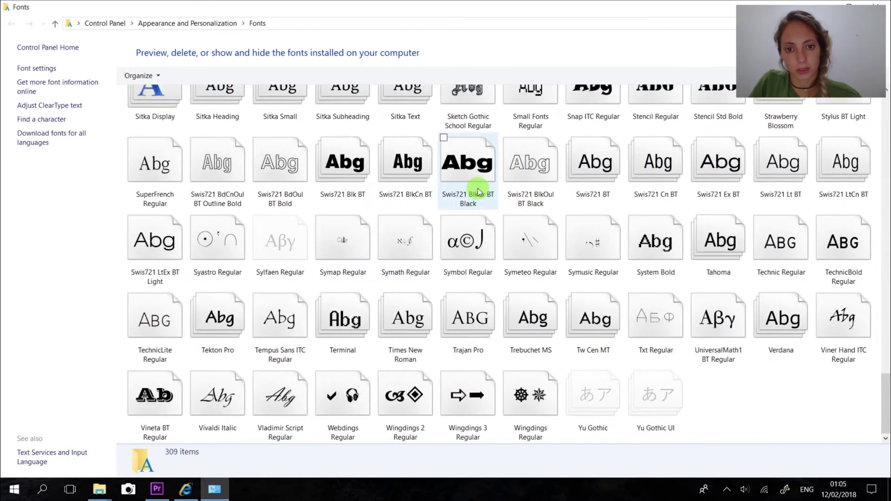
{"action": "scroll", "coordinate": [471, 195], "scroll_direction": "up", "scroll_amount": 5}
{"action": "scroll", "coordinate": [471, 233], "scroll_direction": "up", "scroll_amount": 5}
{"action": "scroll", "coordinate": [470, 235], "scroll_direction": "up", "scroll_amount": 5}
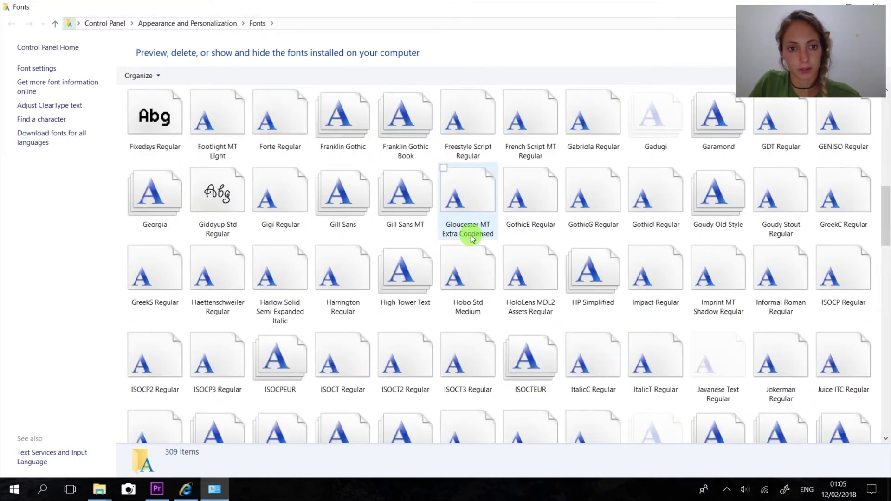
{"action": "scroll", "coordinate": [471, 235], "scroll_direction": "up", "scroll_amount": 5}
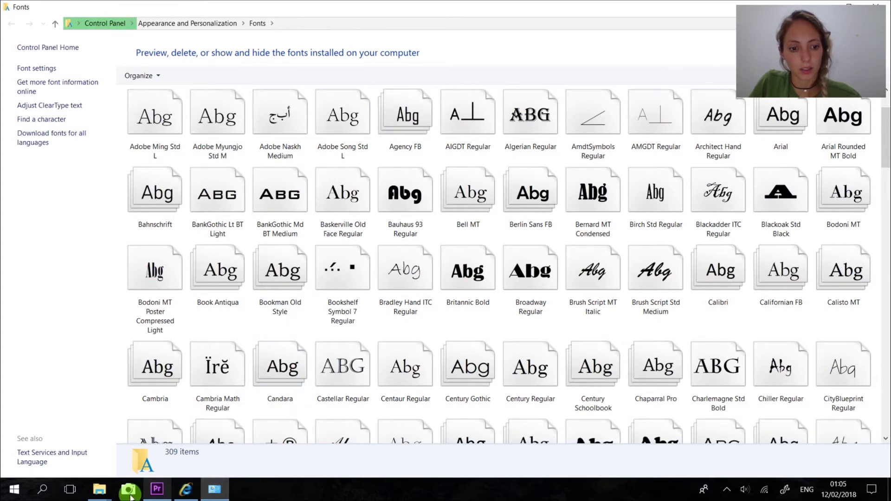
- Bring the browser back up and put it away to reach Photoshop's carolina text layer
{"action": "left_click", "coordinate": [184, 491]}
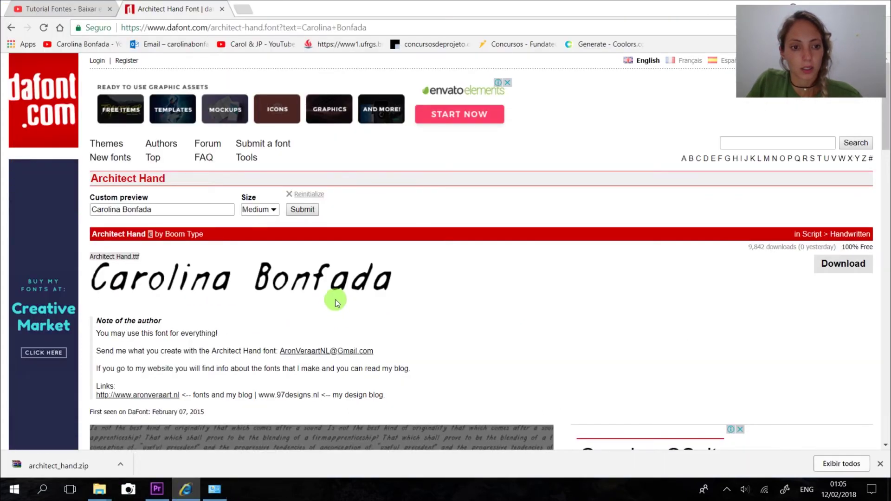
{"action": "left_click", "coordinate": [832, 7]}
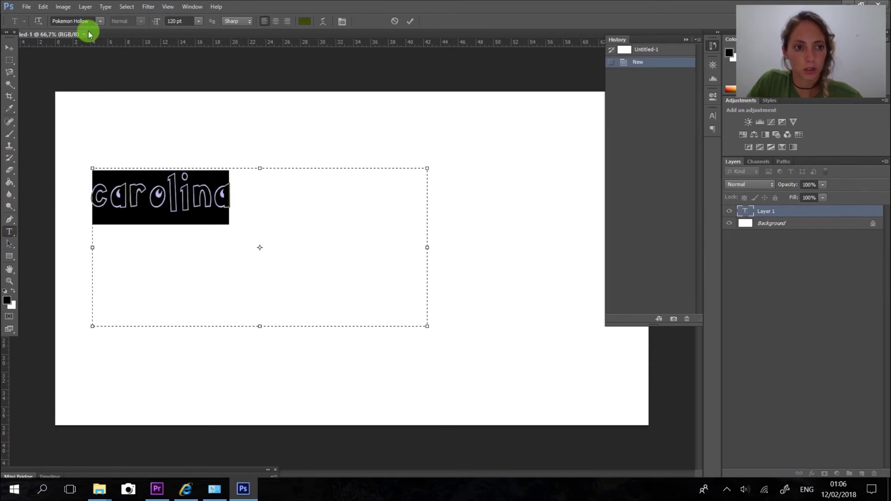
- Show Photoshop's font family list so Architect Hand can be found for the carolina layer
{"action": "left_click", "coordinate": [99, 20]}
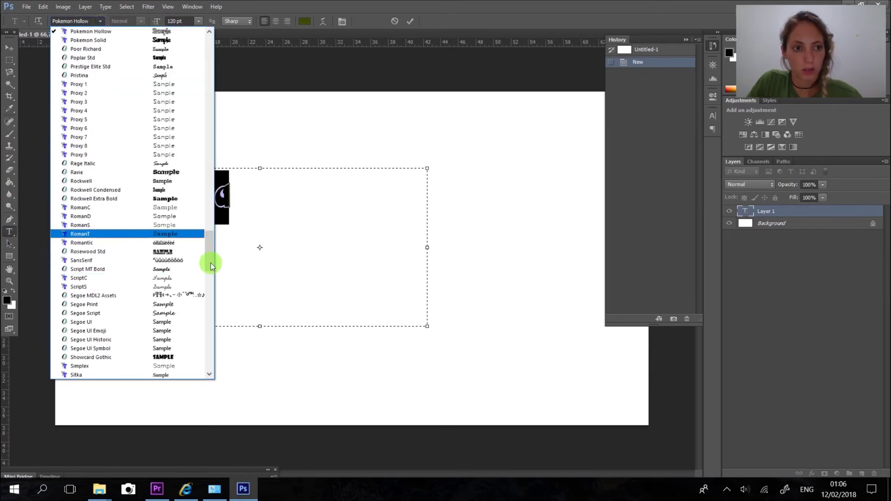
{"action": "left_click_drag", "start_coordinate": [207, 255], "coordinate": [206, 52]}
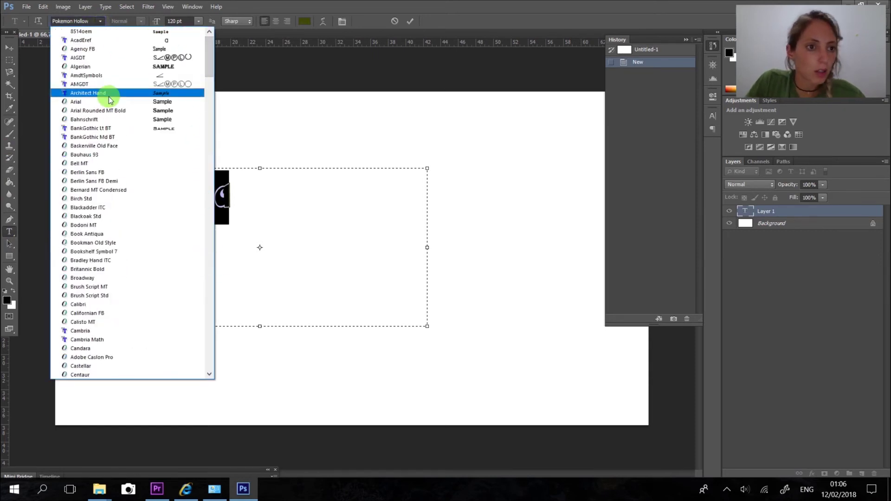